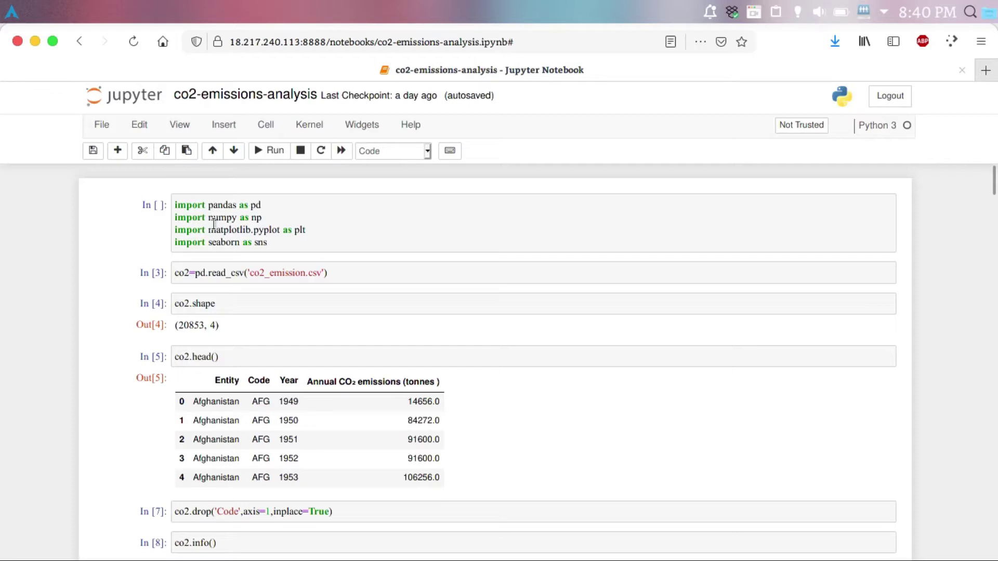
Scroll down to the year range 1751–2017 and emissions spanning 0.0 to 36153261645.0
scroll(214, 224, "down", 5)
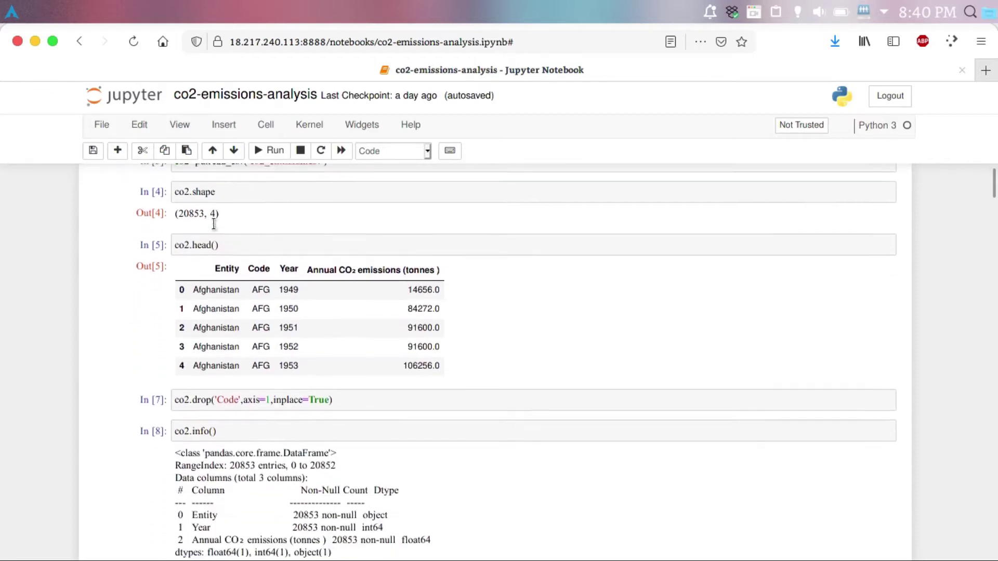
scroll(214, 223, "down", 9)
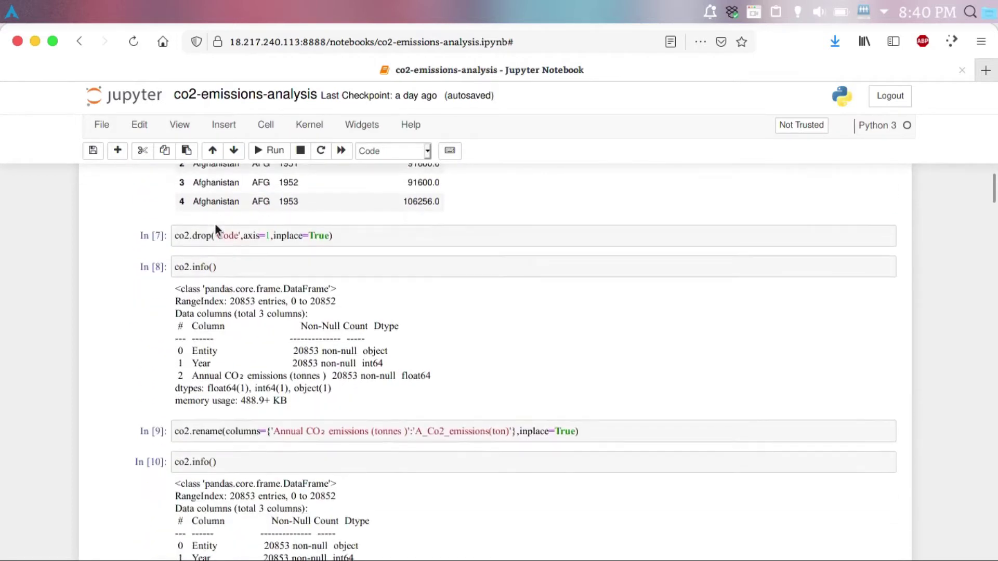
scroll(213, 224, "down", 20)
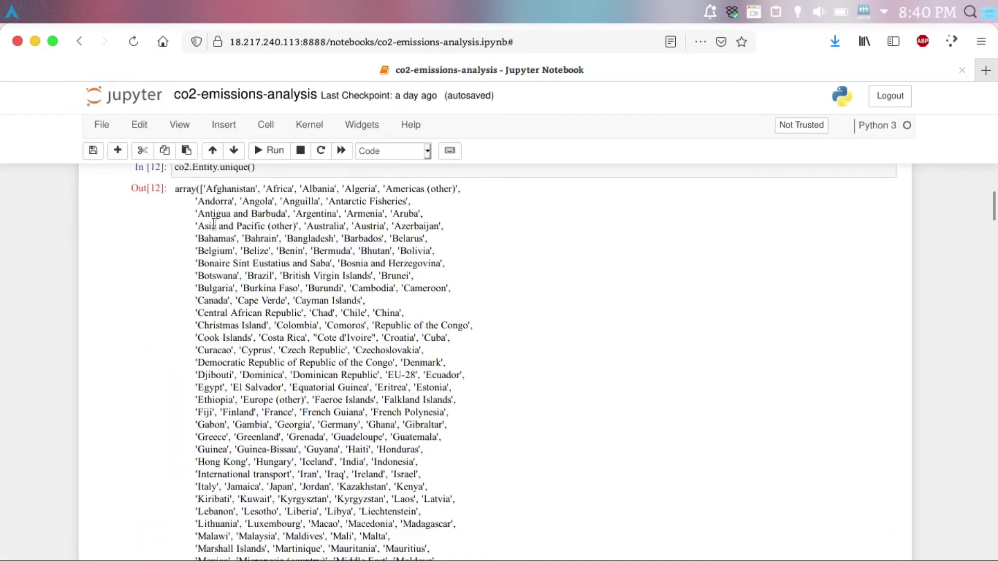
scroll(214, 223, "down", 6)
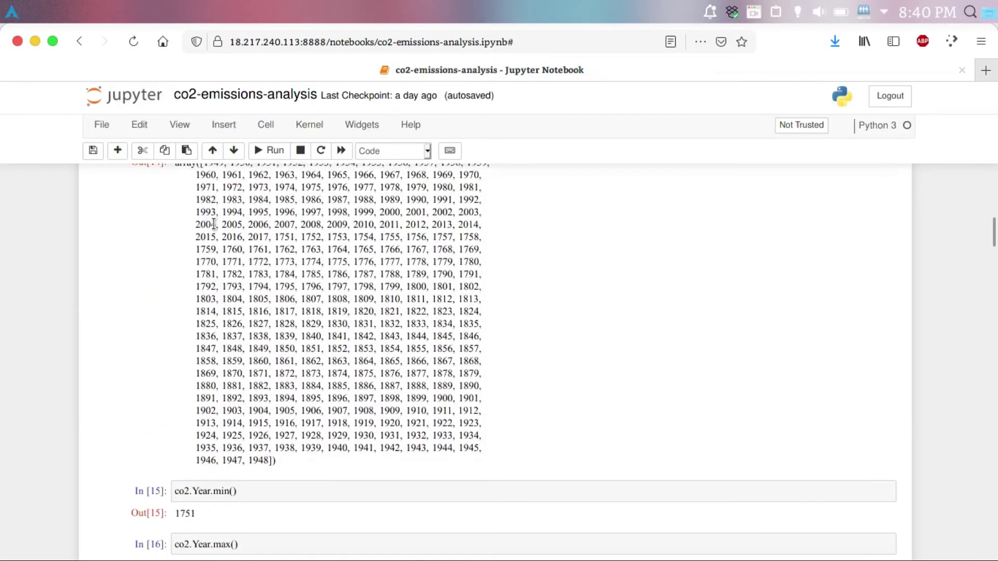
scroll(214, 224, "down", 7)
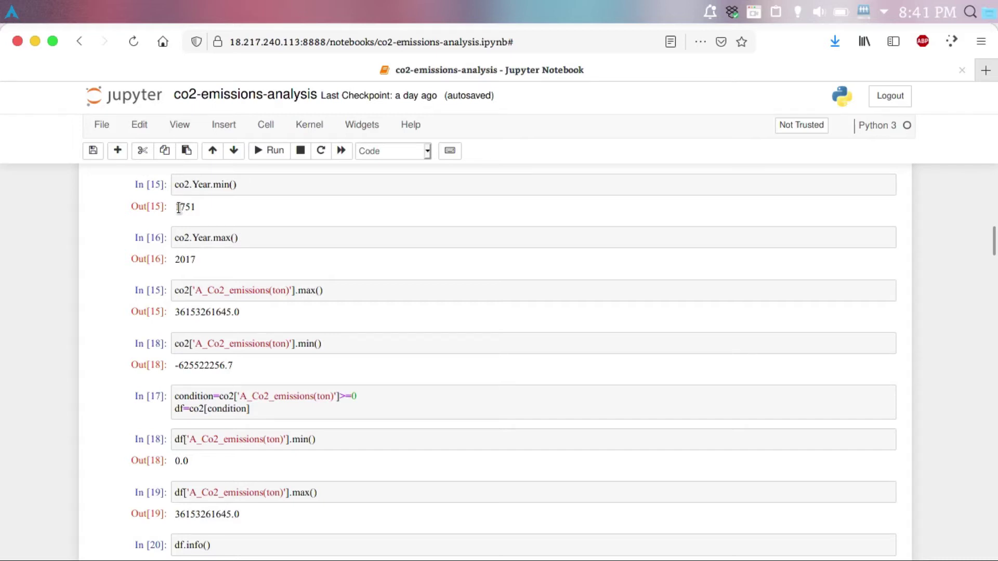
Review the head() table, then move down to the top-five emitters groupby and plot cells
scroll(179, 207, "up", 15)
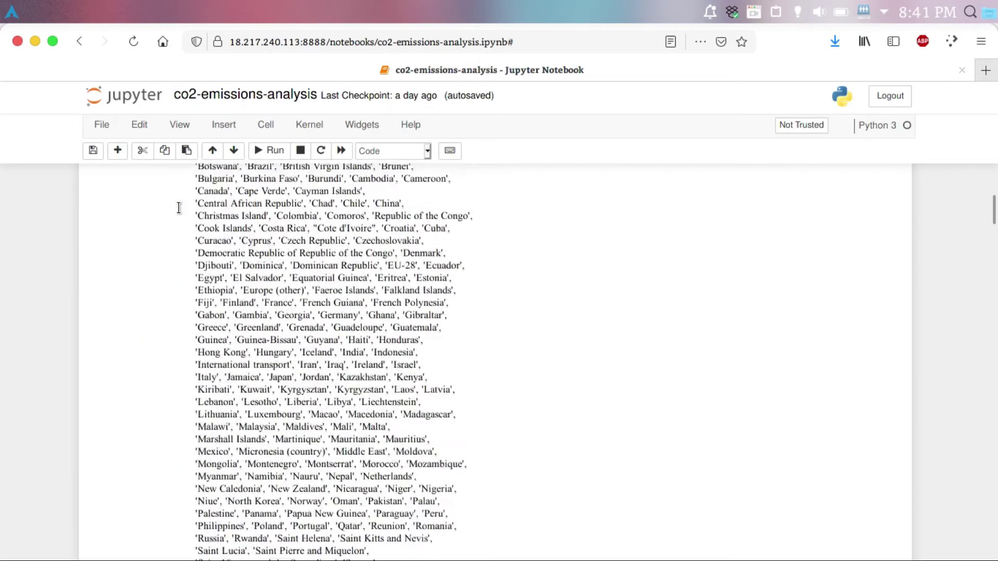
scroll(179, 208, "up", 20)
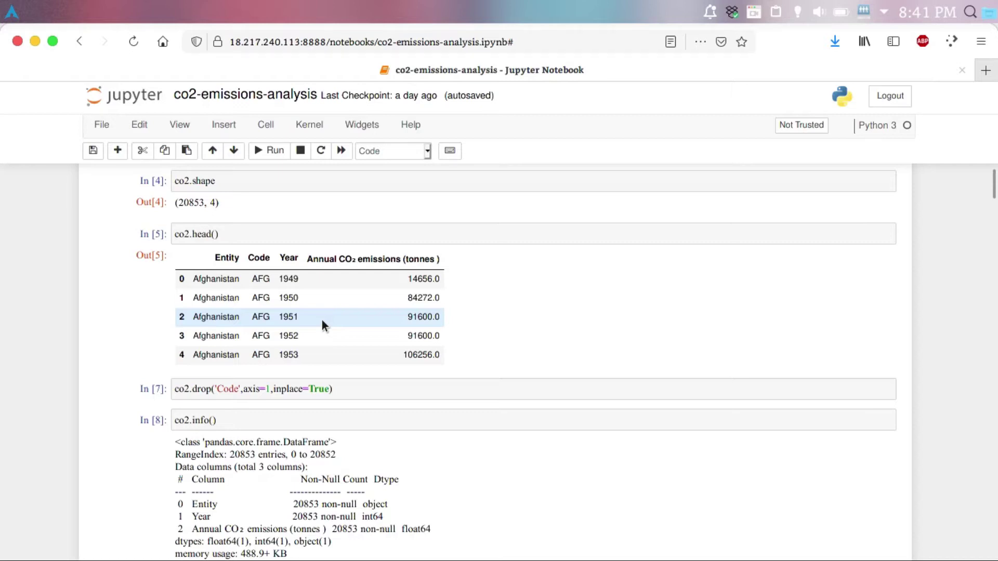
scroll(322, 320, "down", 3)
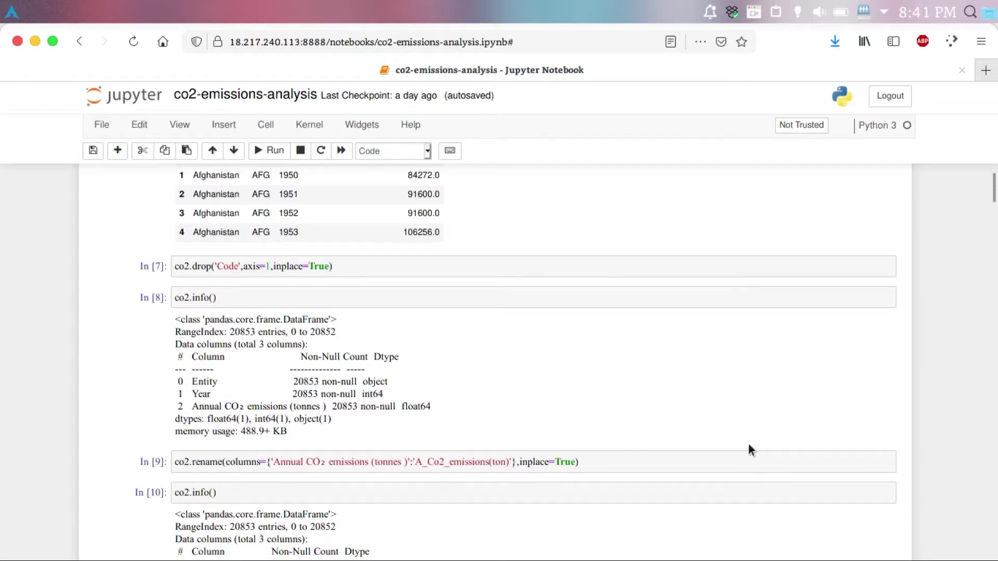
scroll(686, 373, "down", 20)
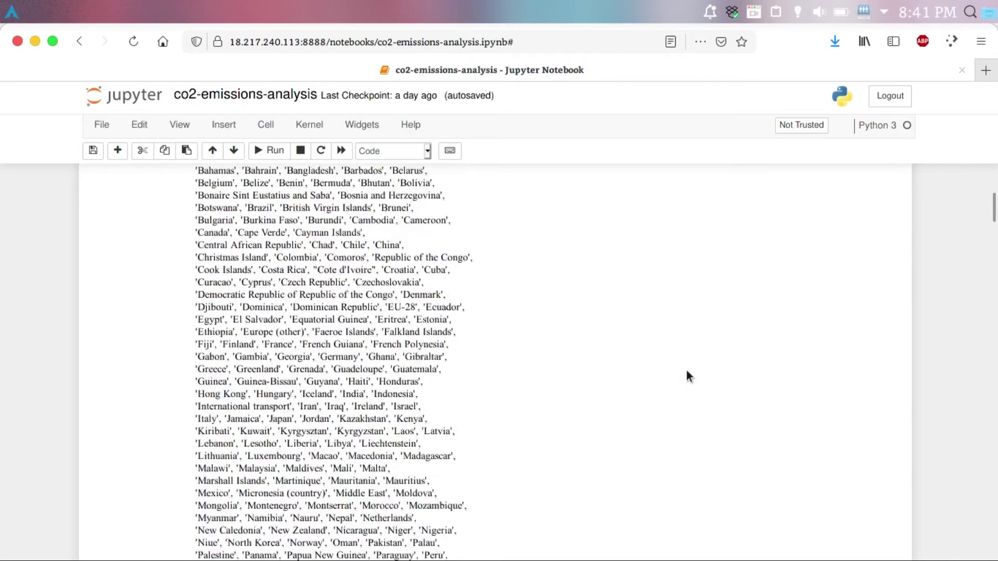
scroll(686, 371, "down", 20)
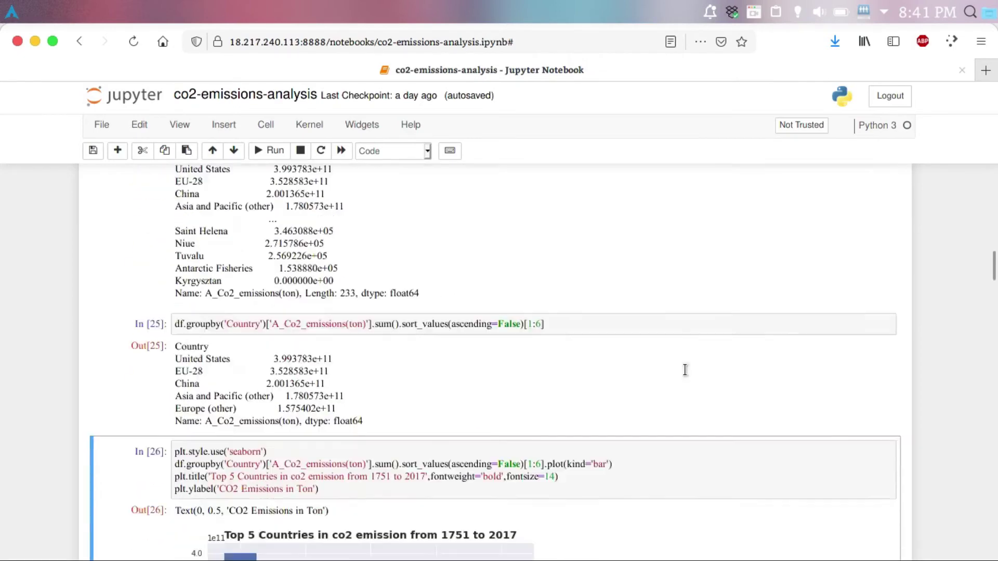
Scroll past the period definitions to the 1751–1800 chart led by EU-28 and United Kingdom
scroll(687, 371, "up", 3)
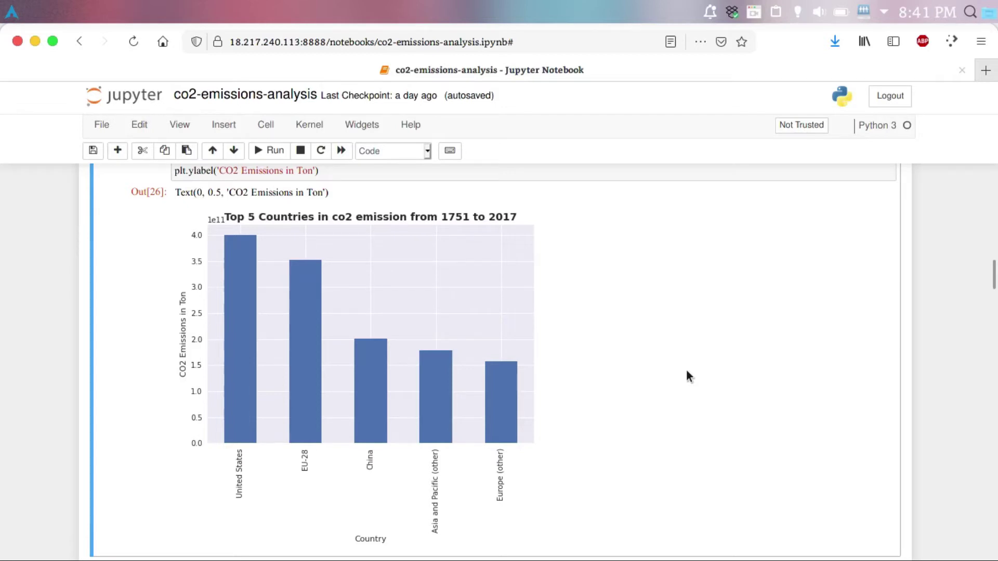
scroll(685, 368, "down", 20)
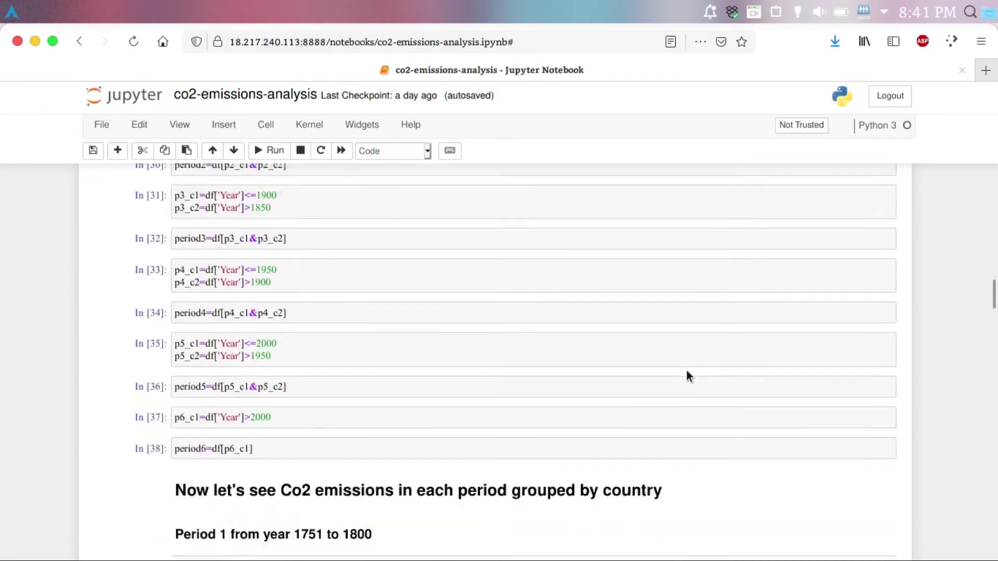
scroll(686, 370, "down", 4)
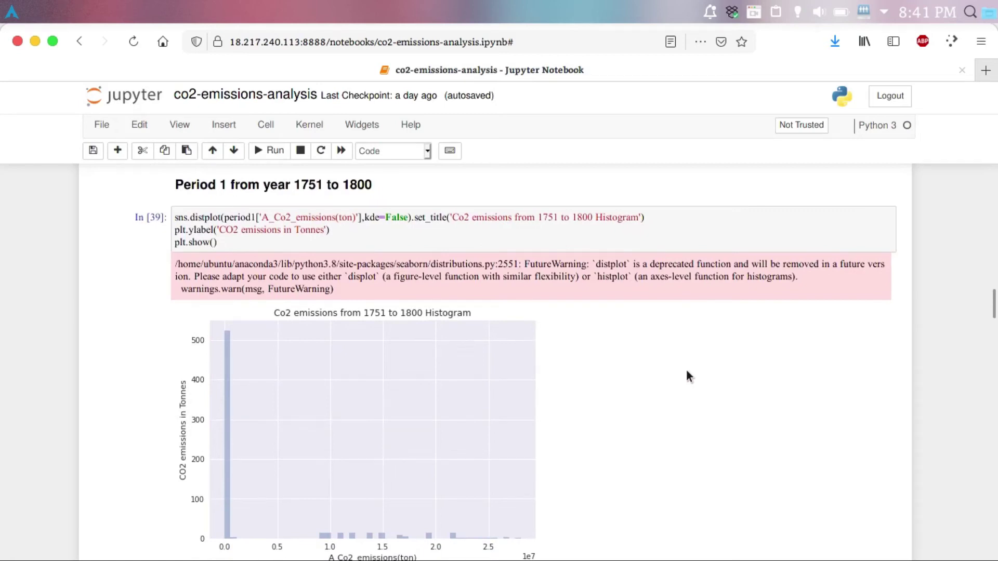
scroll(685, 368, "down", 20)
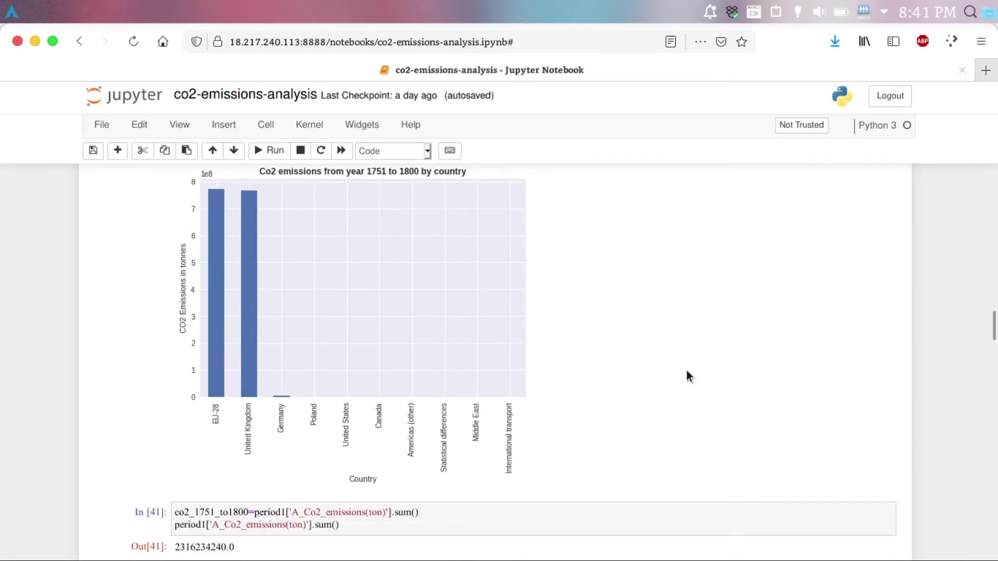
scroll(686, 371, "up", 1)
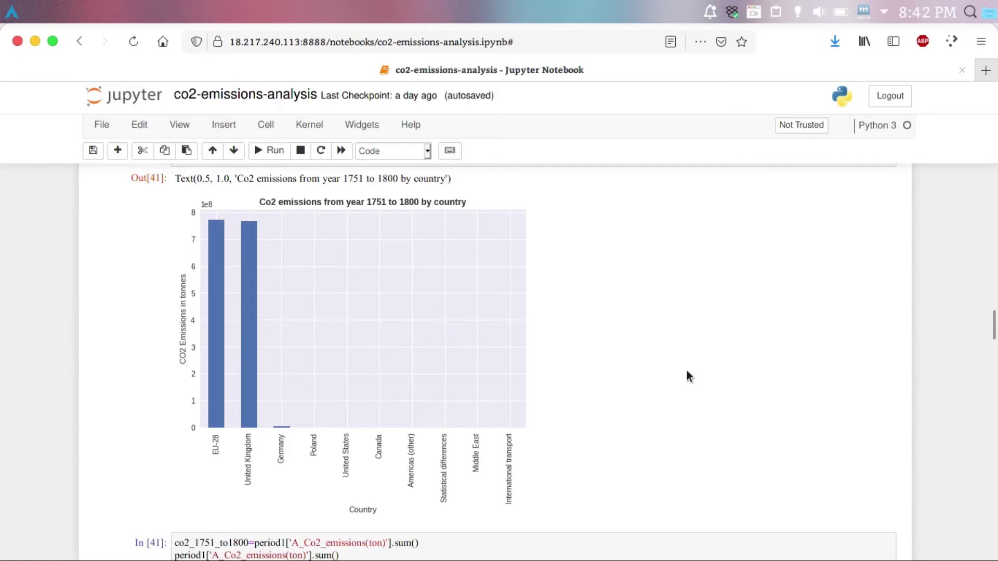
Scroll through Periods 2 and 3 to the Out[48] 1851–1900 per-country bar chart
scroll(687, 371, "down", 6)
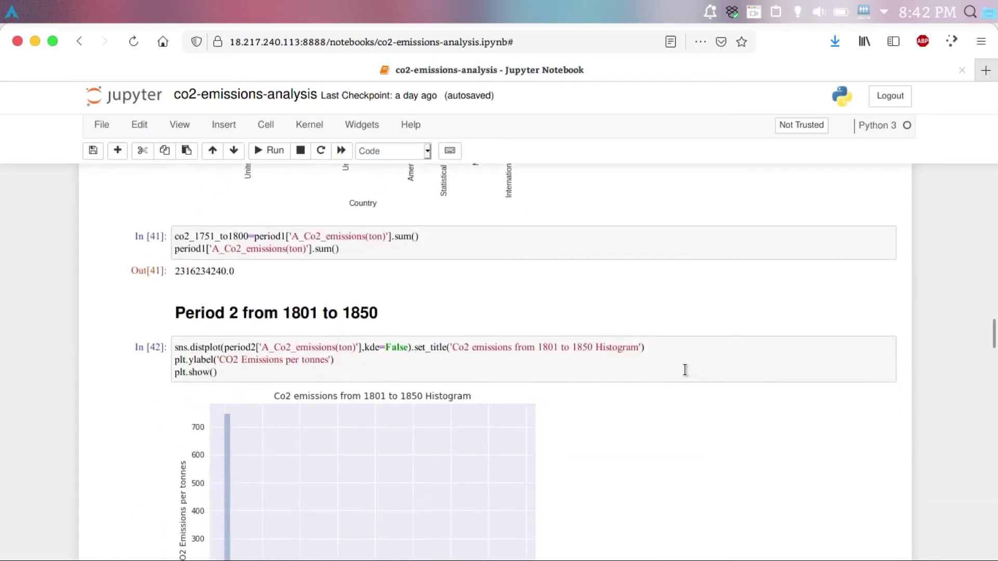
scroll(685, 370, "down", 9)
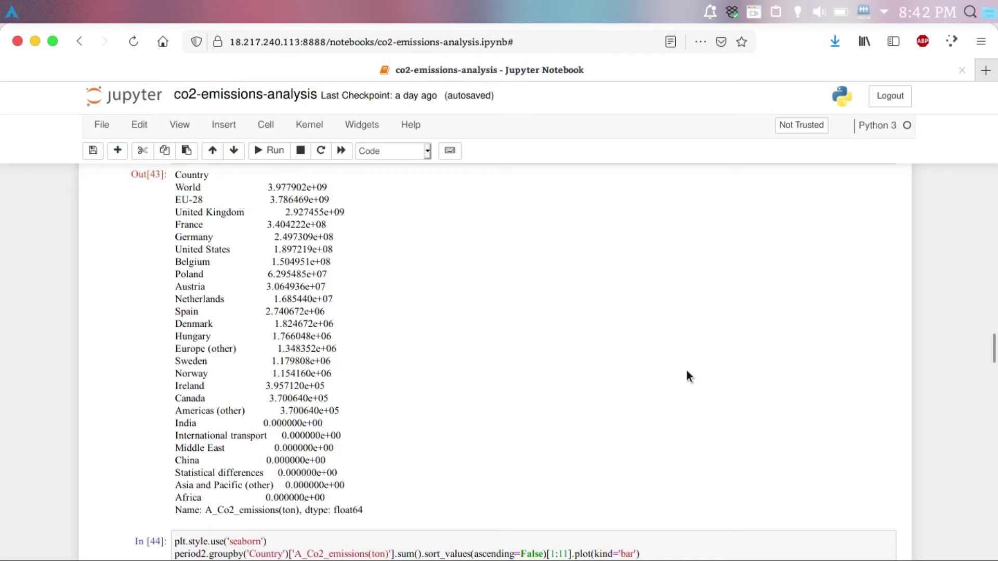
scroll(685, 368, "down", 12)
scroll(685, 368, "up", 2)
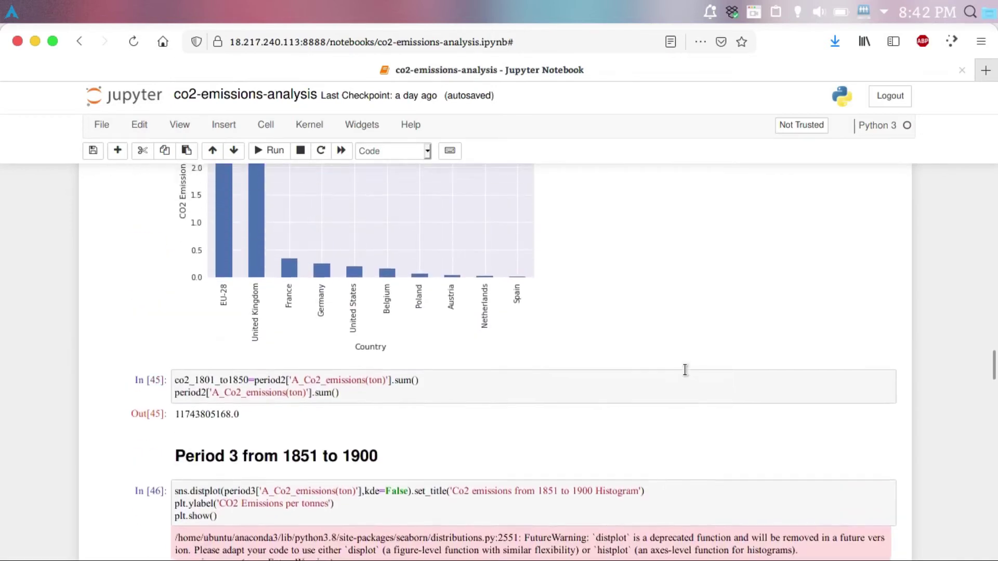
scroll(685, 369, "up", 3)
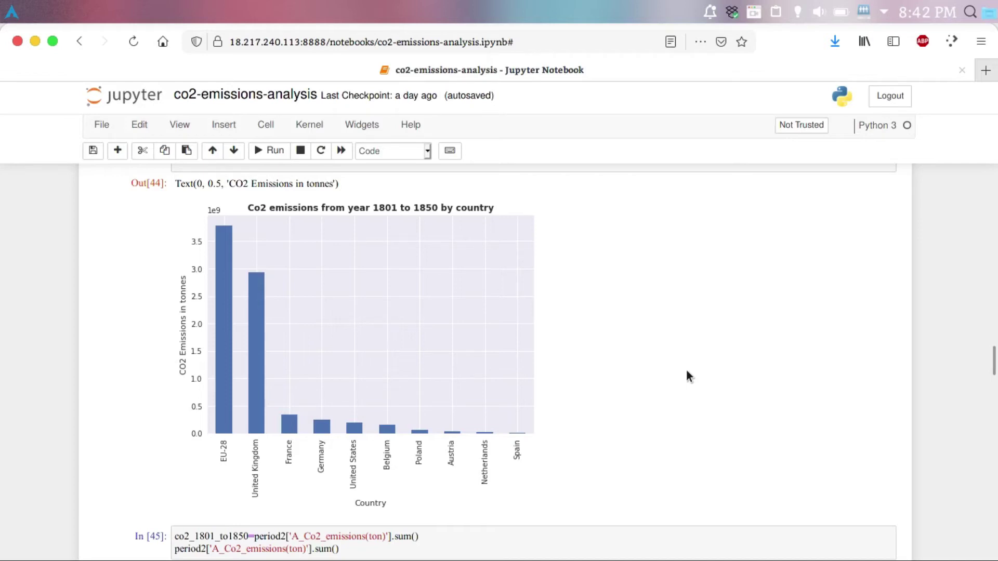
scroll(686, 375, "down", 9)
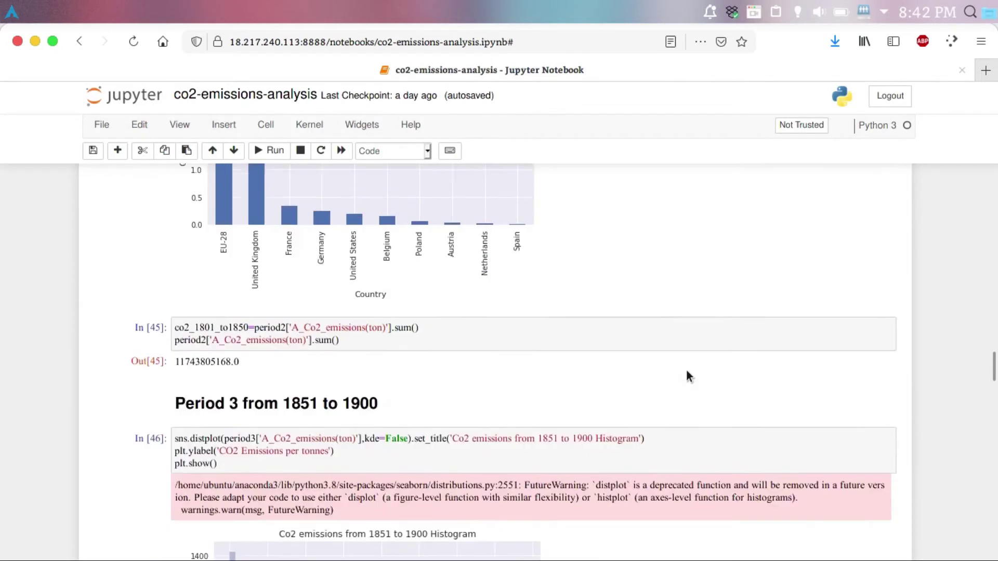
scroll(686, 375, "up", 3)
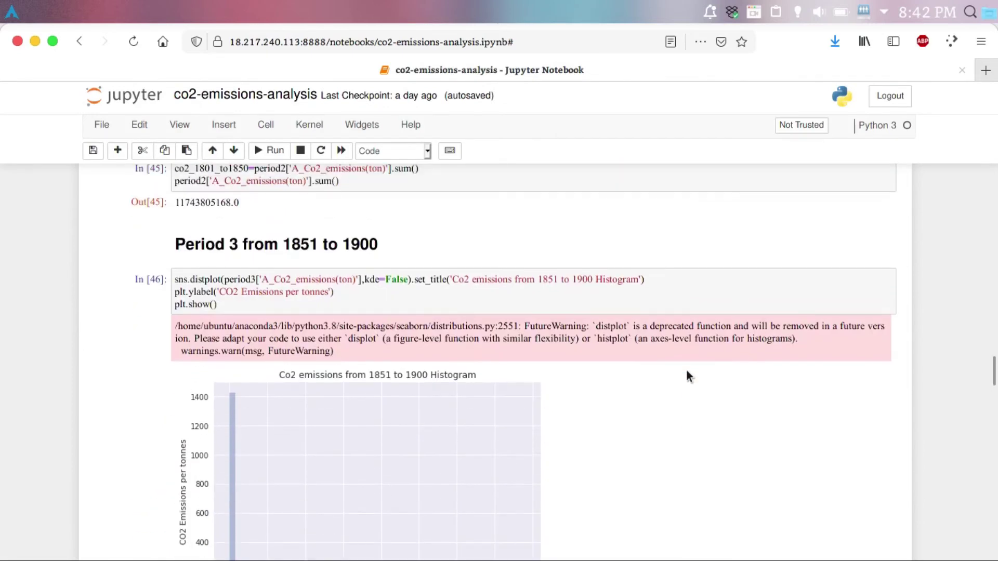
scroll(687, 375, "down", 15)
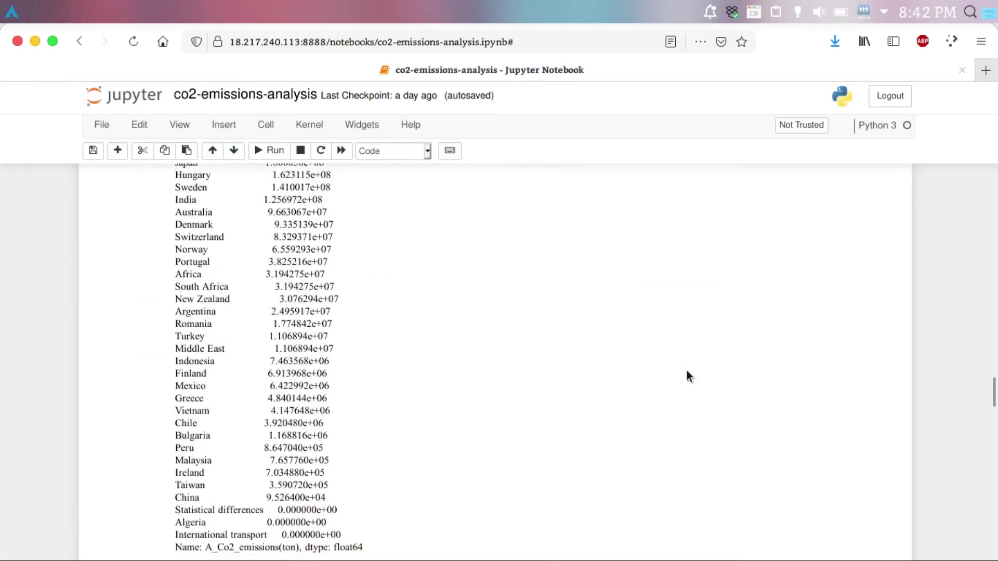
scroll(686, 375, "down", 3)
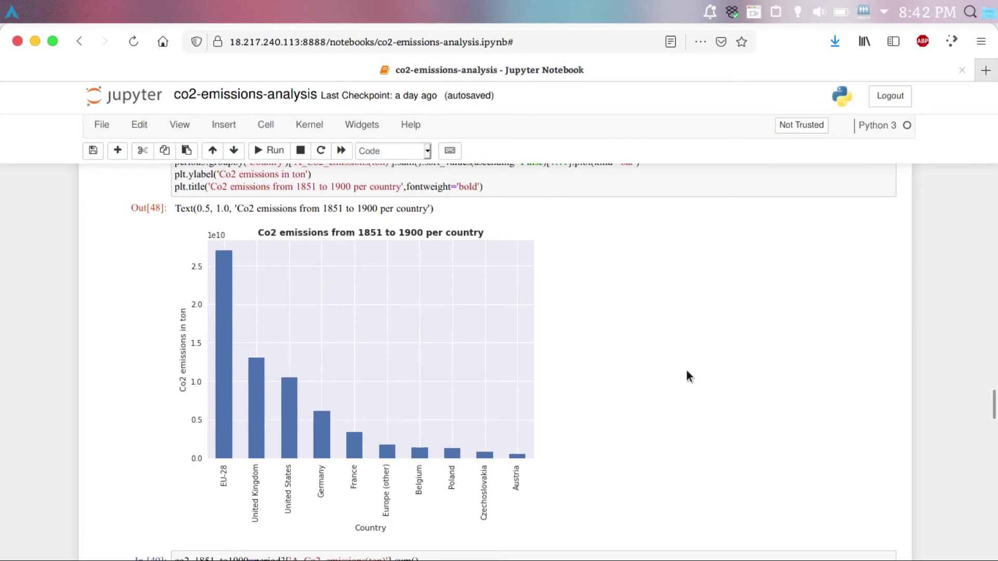
Scroll through Periods 4–6 to the 2000–2017 total 1353813227237.38 and In [61]–[62] cells
scroll(687, 372, "down", 20)
scroll(686, 372, "down", 14)
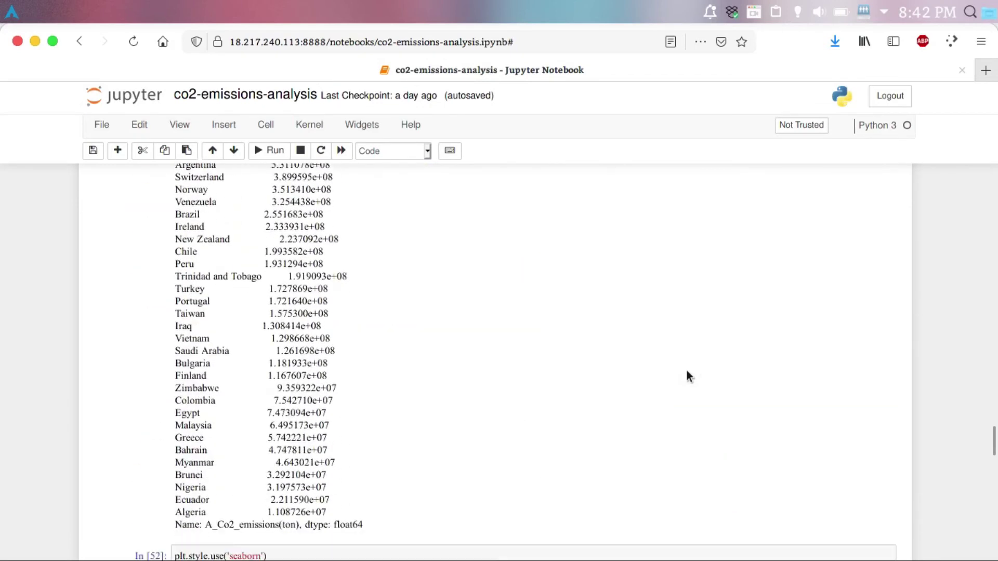
scroll(687, 372, "up", 2)
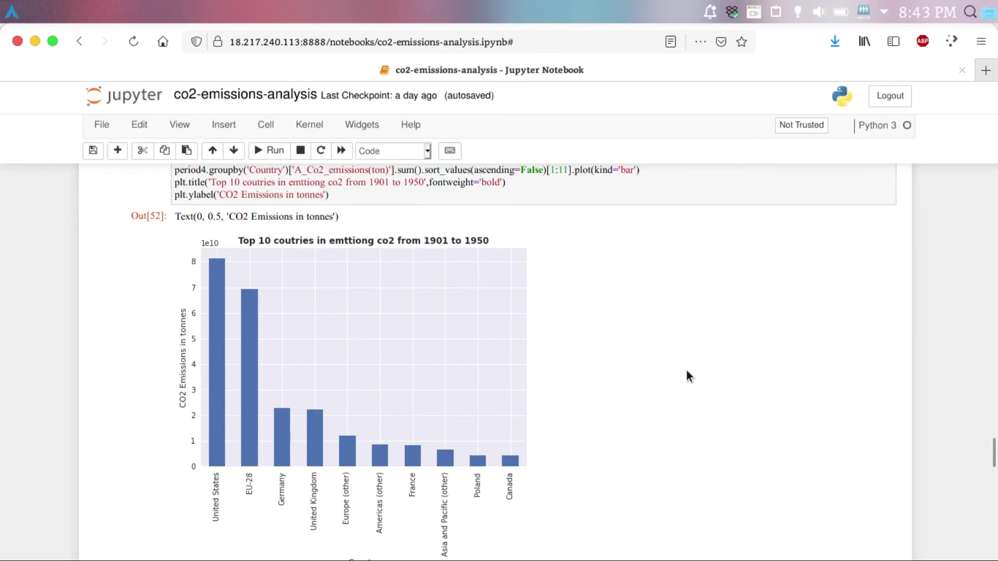
scroll(689, 375, "down", 20)
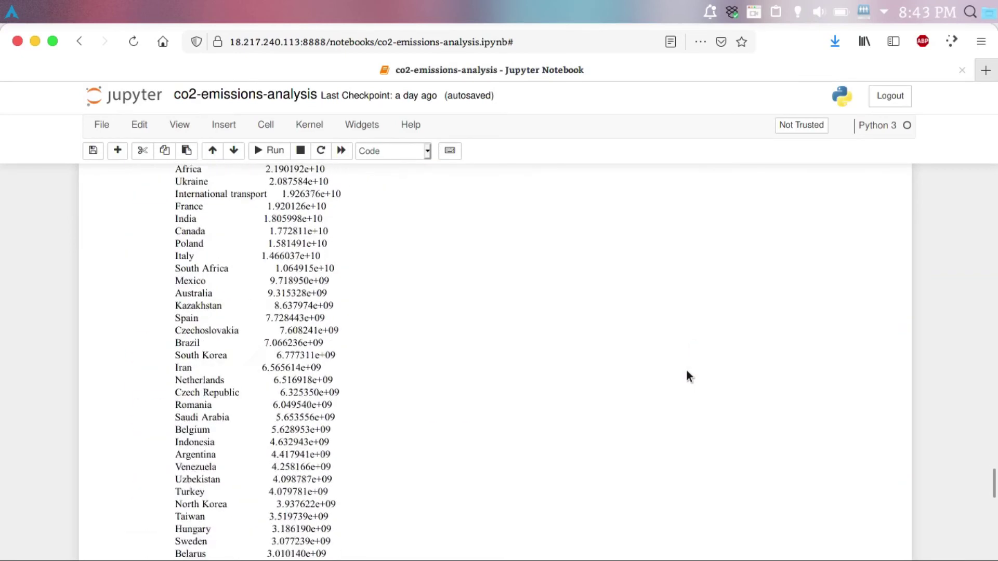
scroll(689, 375, "down", 12)
scroll(689, 376, "up", 1)
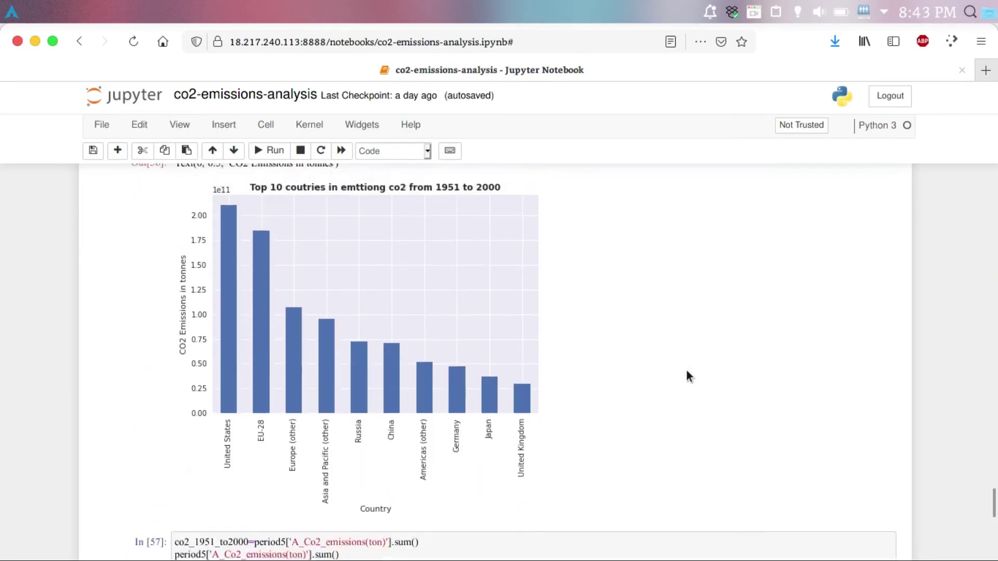
scroll(688, 375, "up", 1)
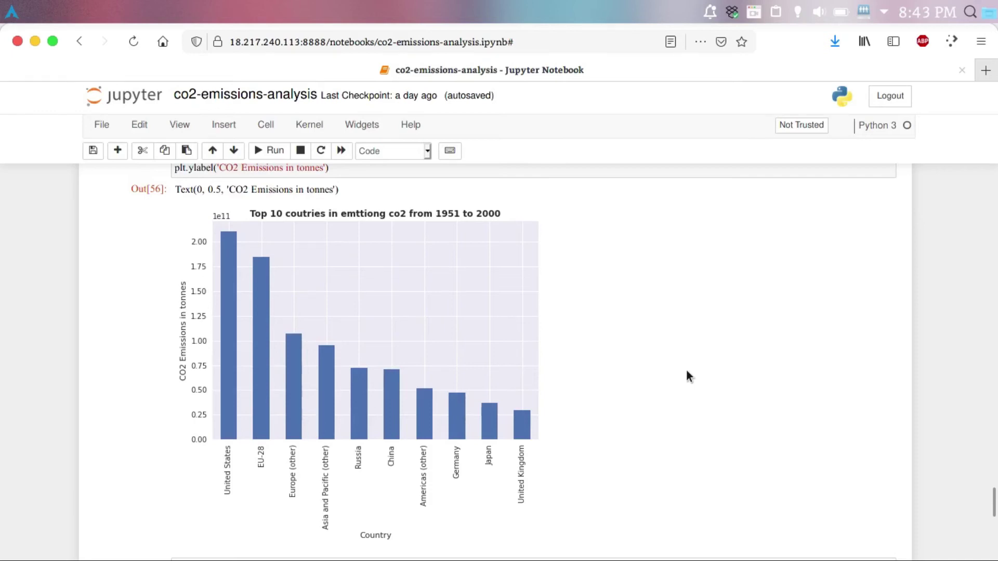
scroll(688, 375, "down", 15)
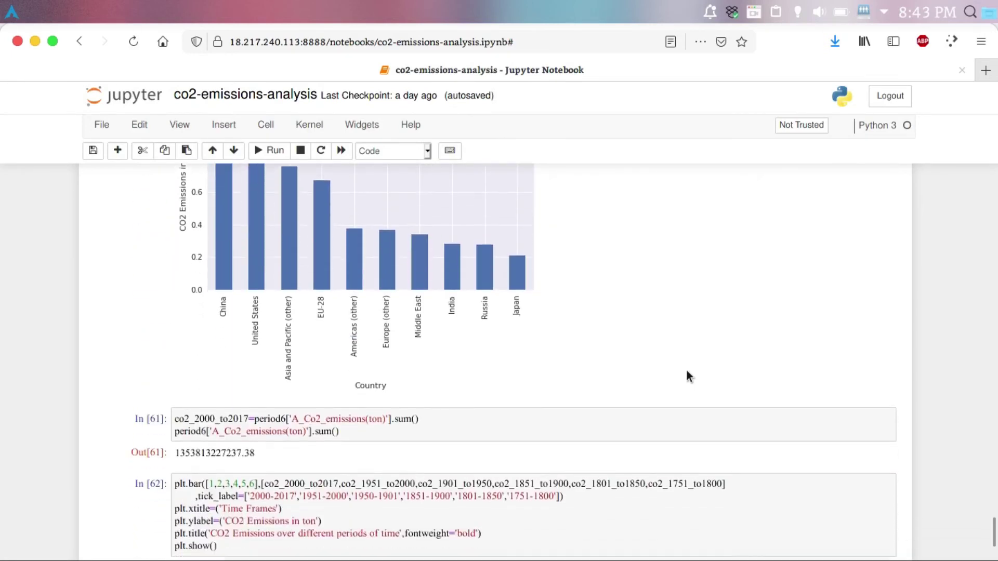
Scroll up slightly to show Out[59], China to Japan in the 2000–2017 top 10
scroll(689, 375, "up", 10)
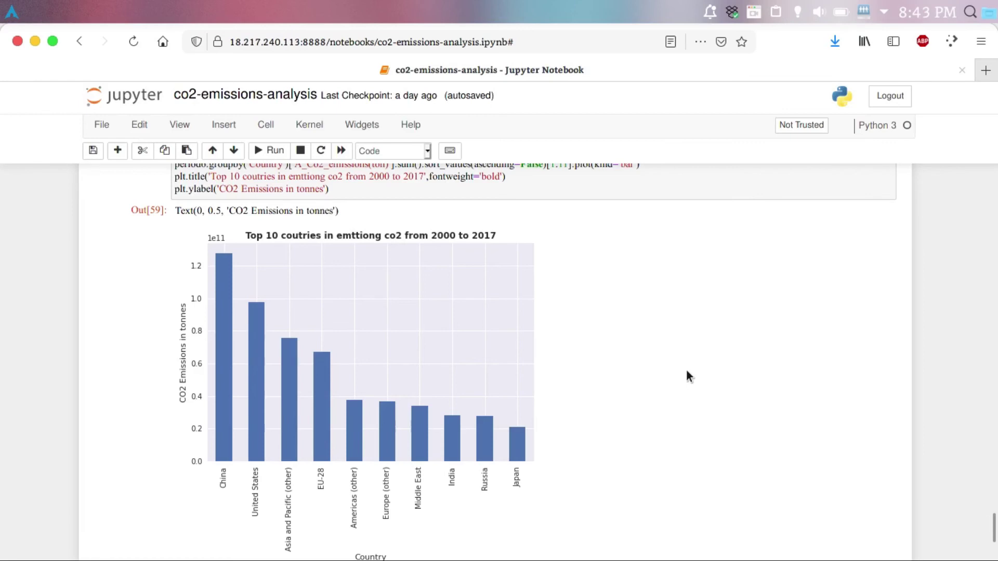
Scroll to the notebook's end to view the 'CO2 Emissions over different periods of time' chart
scroll(689, 377, "down", 10)
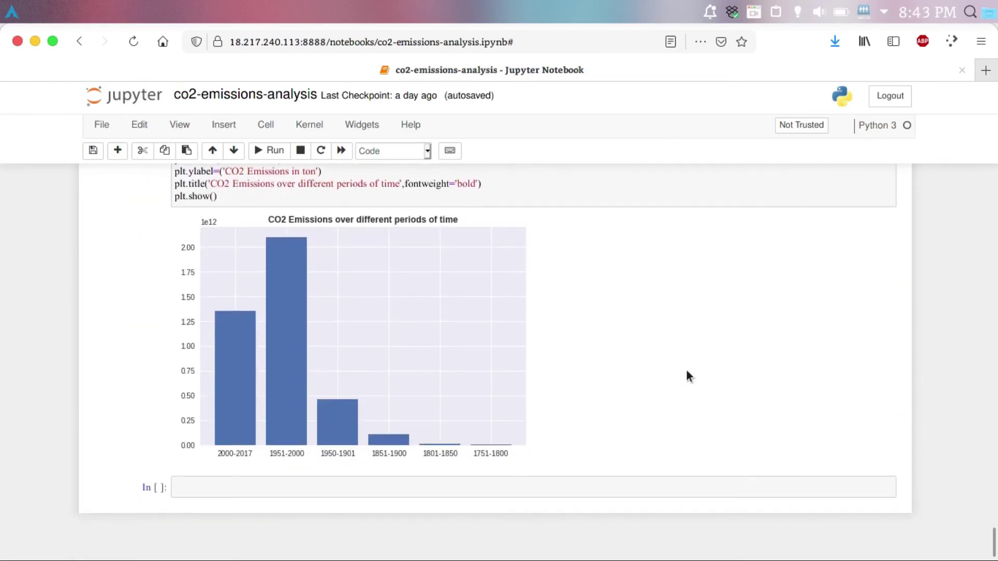